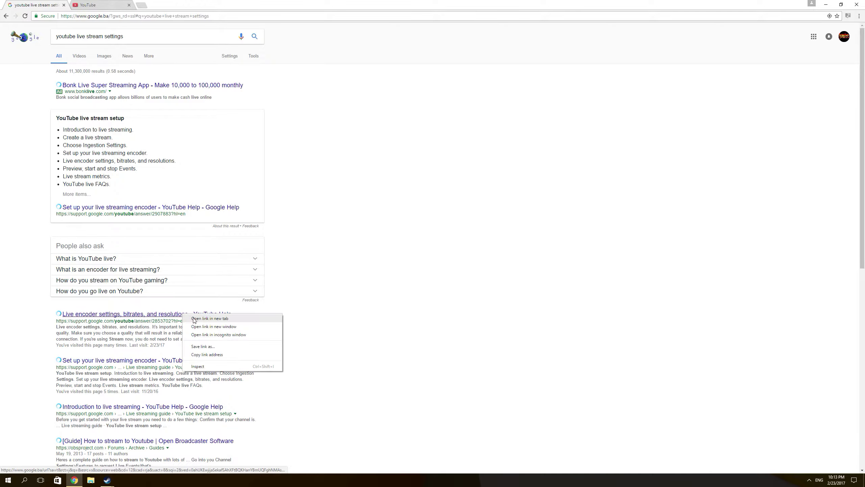
Search Google for OBS and open the Open Broadcaster Software home page result in a new tab.
{"action": "triple_click", "coordinate": [143, 38]}
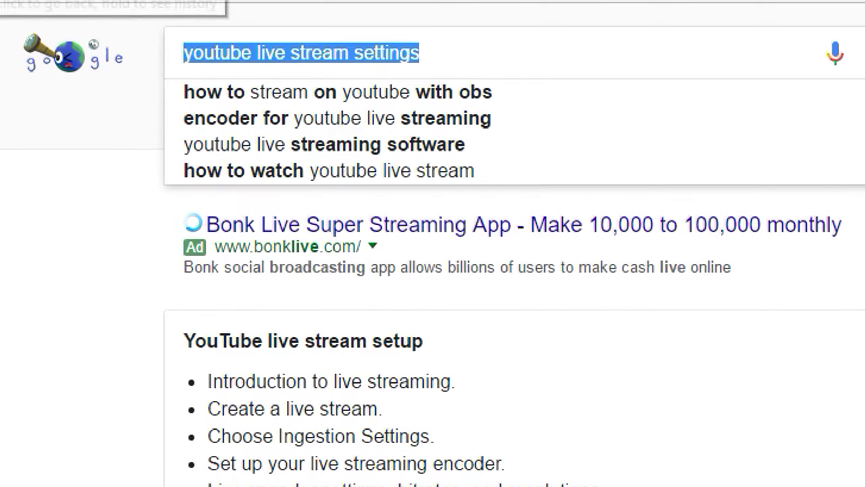
{"action": "type", "text": "OBS"}
{"action": "key", "text": "Return"}
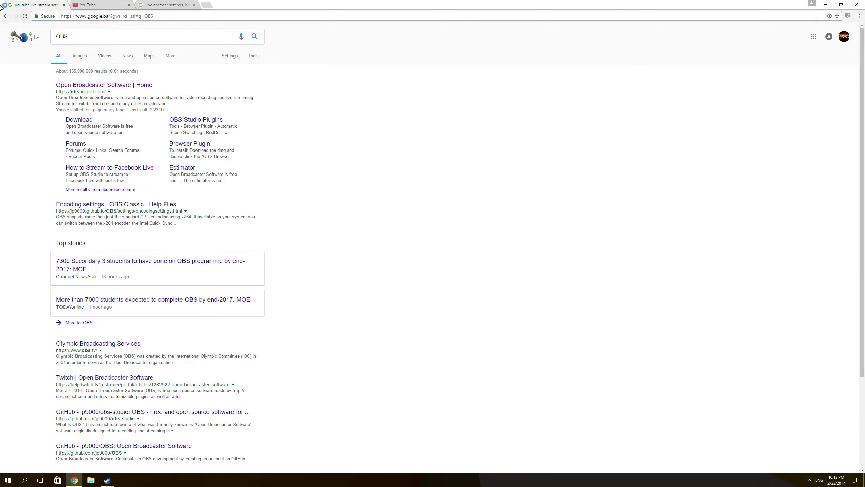
{"action": "right_click", "coordinate": [111, 86]}
{"action": "left_click", "coordinate": [126, 91]}
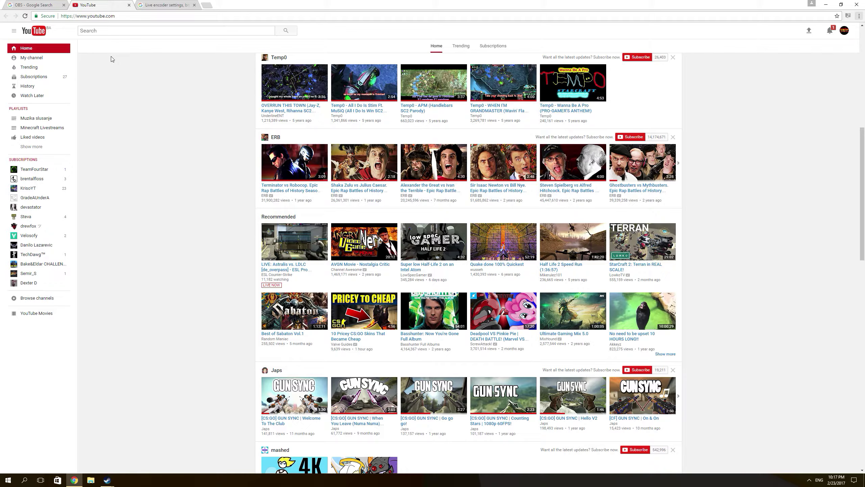
Go from the YouTube home page through the channel's video manager to its live streaming dashboard.
{"action": "left_click", "coordinate": [31, 58]}
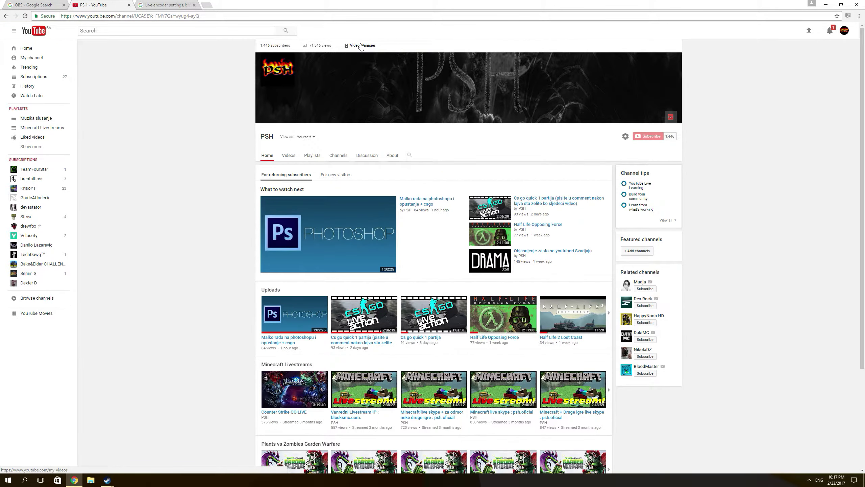
{"action": "left_click", "coordinate": [361, 46]}
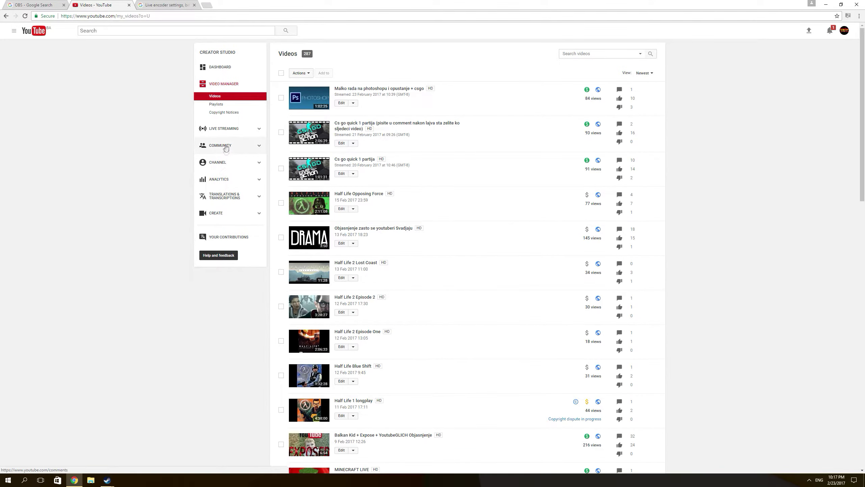
{"action": "left_click", "coordinate": [228, 130]}
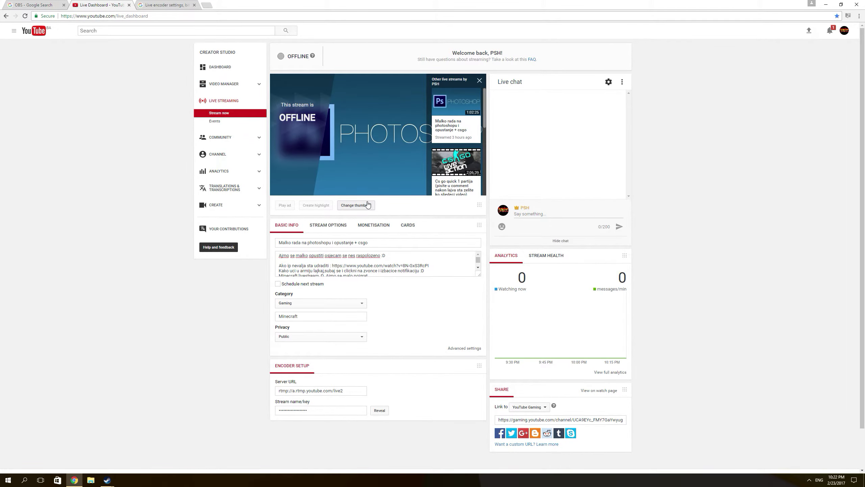
Change the live stream's thumbnail to TESTNI STREAM.png from the Desktop folder.
{"action": "left_click", "coordinate": [367, 205]}
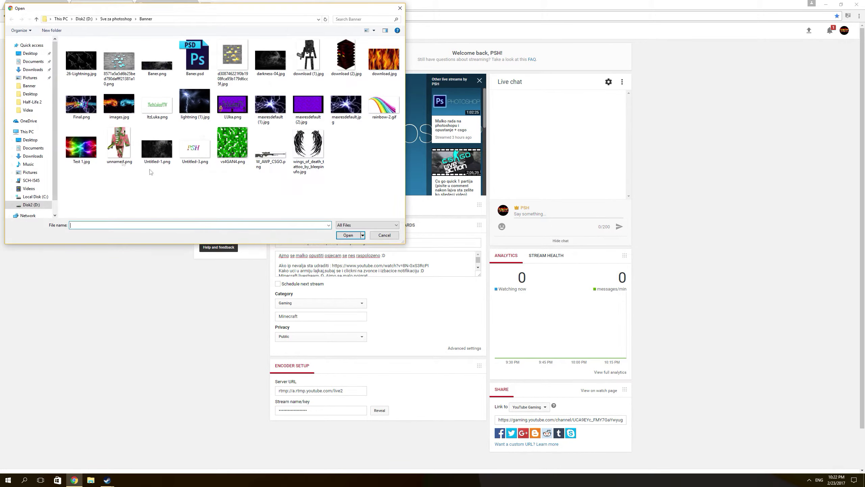
{"action": "left_click", "coordinate": [29, 54]}
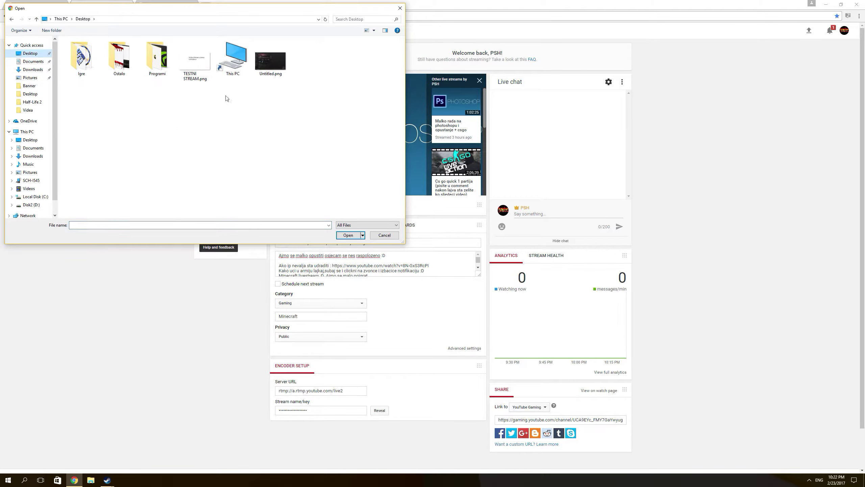
{"action": "left_click", "coordinate": [195, 62]}
{"action": "left_click", "coordinate": [347, 235]}
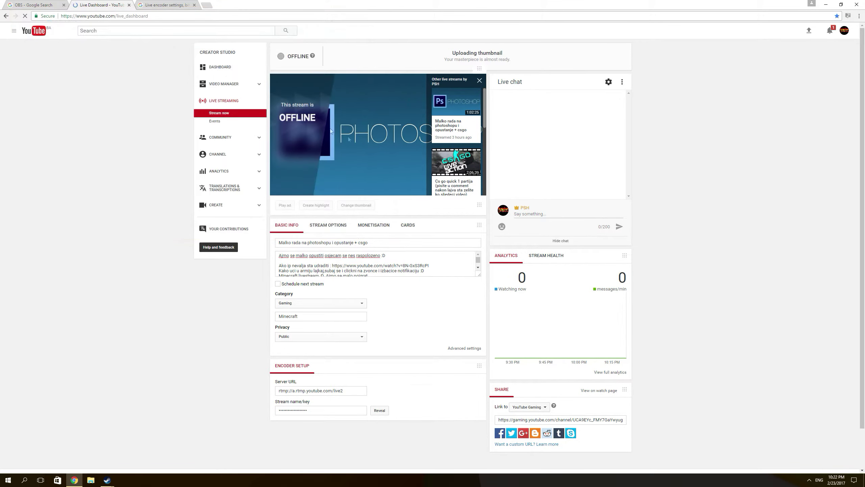
Review the stream's title, description, category choices and game name in the basic info.
{"action": "left_click_drag", "start_coordinate": [276, 241], "coordinate": [392, 245]}
{"action": "left_click_drag", "start_coordinate": [278, 255], "coordinate": [426, 268]}
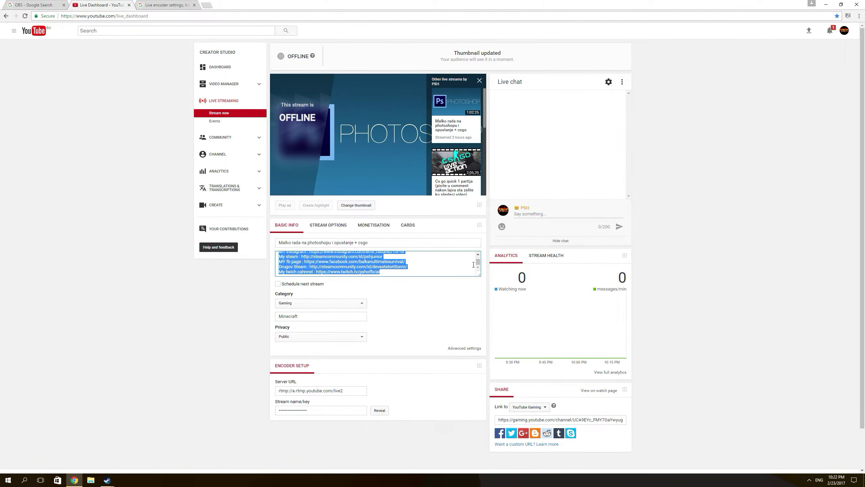
{"action": "left_click_drag", "start_coordinate": [478, 263], "coordinate": [478, 260]}
{"action": "left_click", "coordinate": [364, 302]}
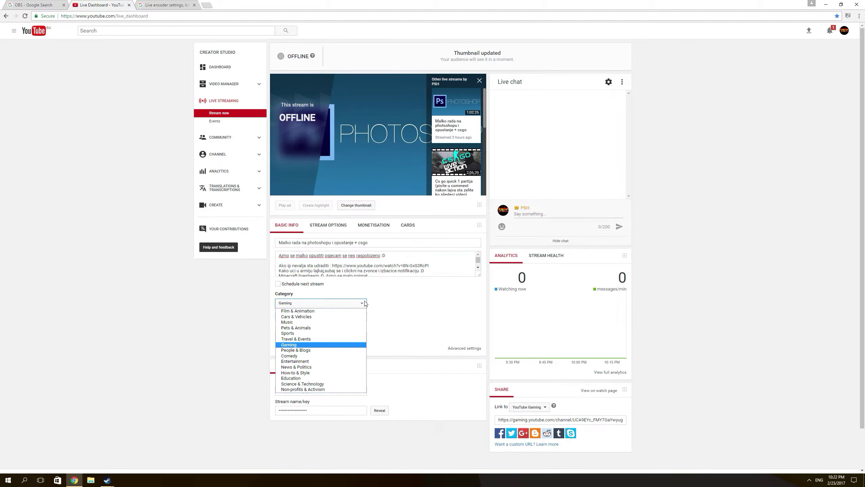
{"action": "left_click", "coordinate": [365, 303]}
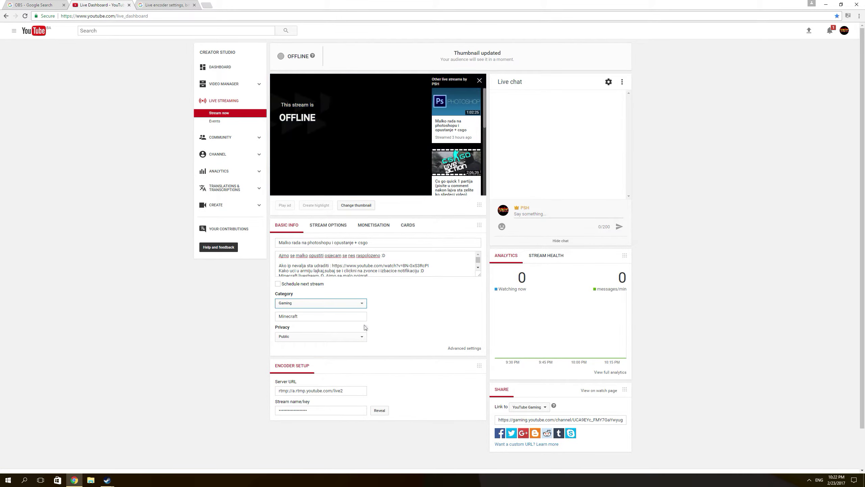
{"action": "left_click", "coordinate": [352, 318]}
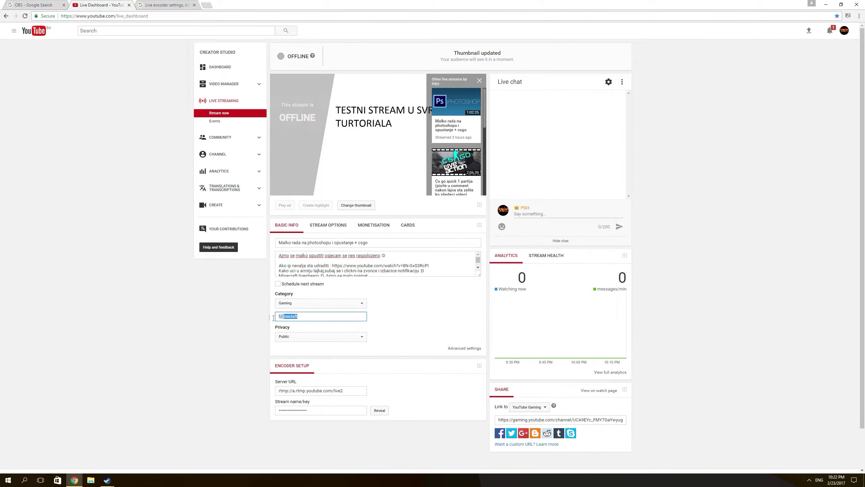
{"action": "left_click", "coordinate": [319, 316]}
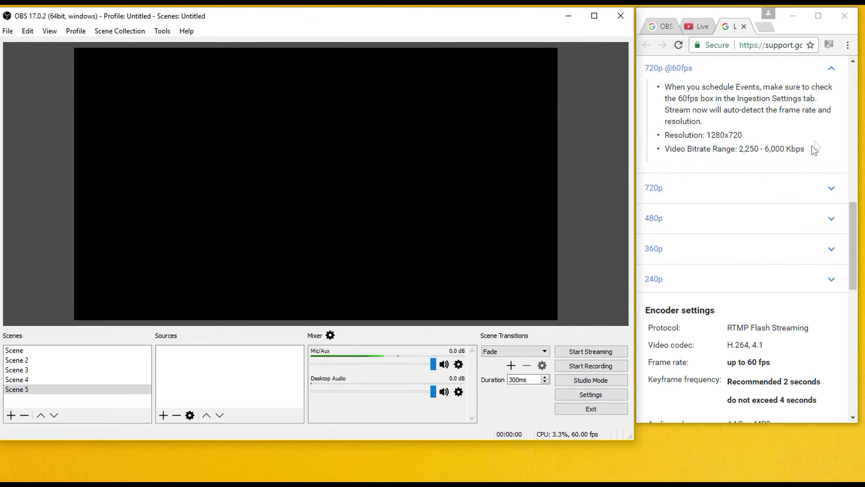
Switch to OBS and set the streaming video bitrate to 4500 in the output settings.
{"action": "left_click", "coordinate": [7, 30]}
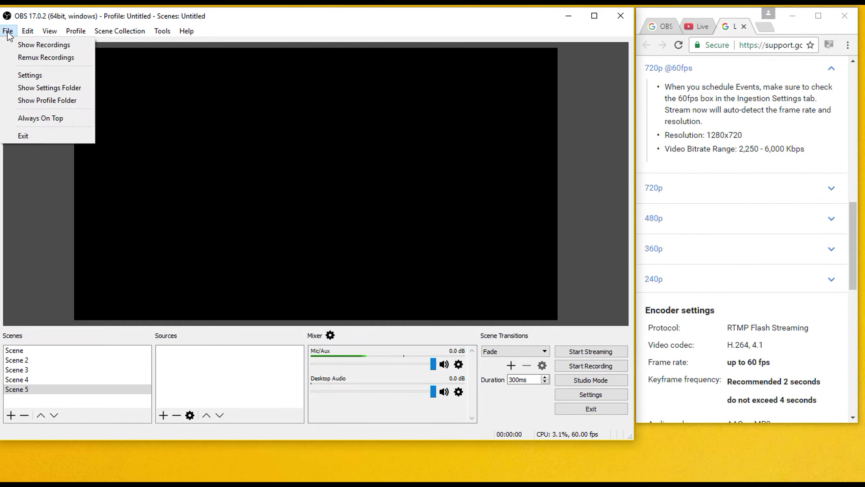
{"action": "left_click", "coordinate": [26, 76]}
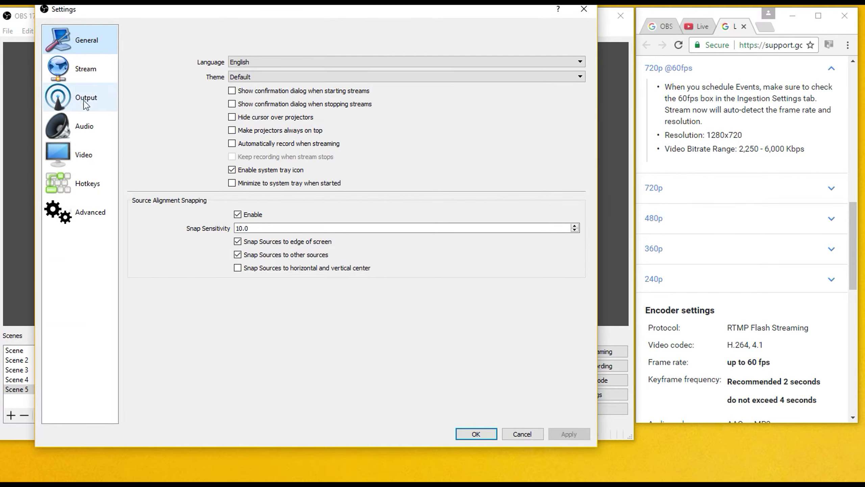
{"action": "left_click", "coordinate": [86, 99]}
{"action": "left_click", "coordinate": [263, 74]}
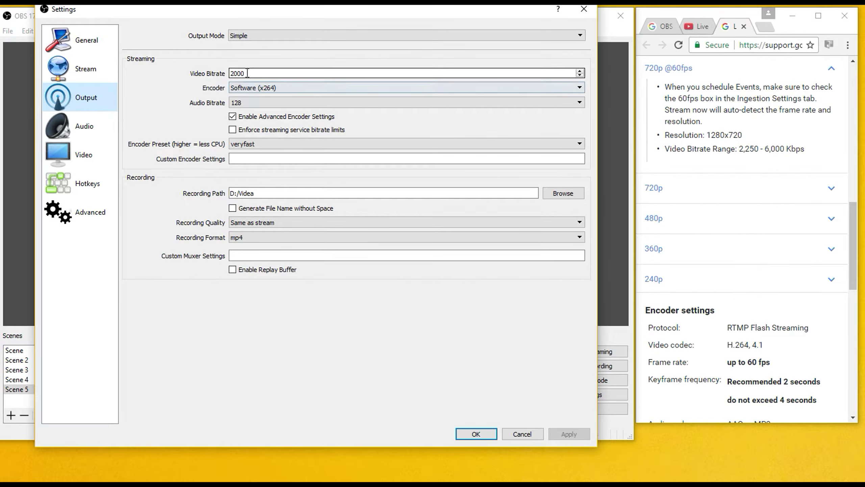
{"action": "double_click", "coordinate": [262, 74]}
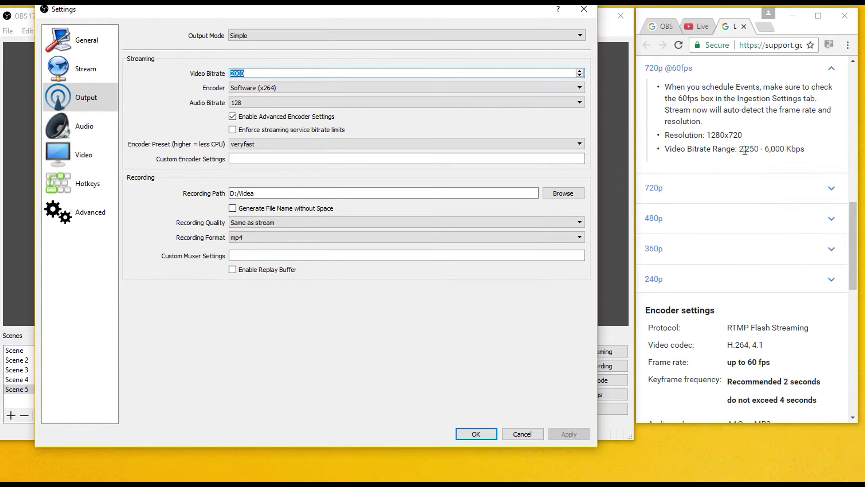
{"action": "left_click", "coordinate": [271, 73]}
{"action": "double_click", "coordinate": [265, 73]}
{"action": "type", "text": "4500"}
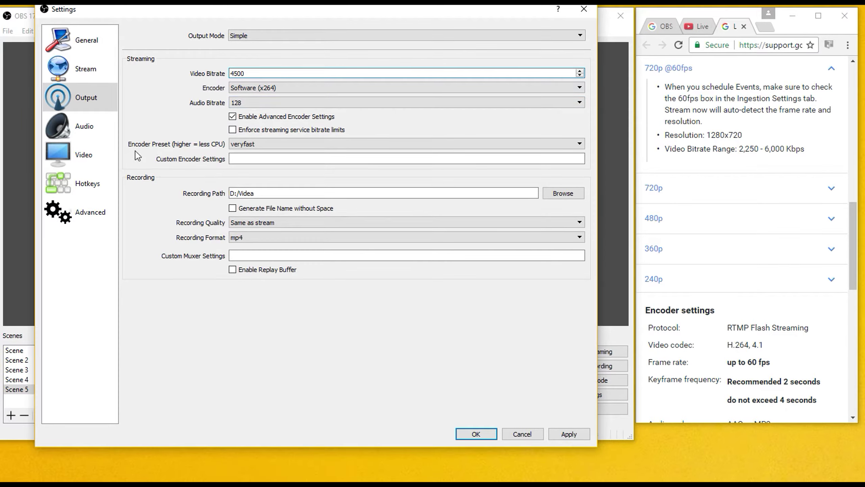
Choose veryfast as the encoder preset and apply the output settings.
{"action": "left_click", "coordinate": [239, 145]}
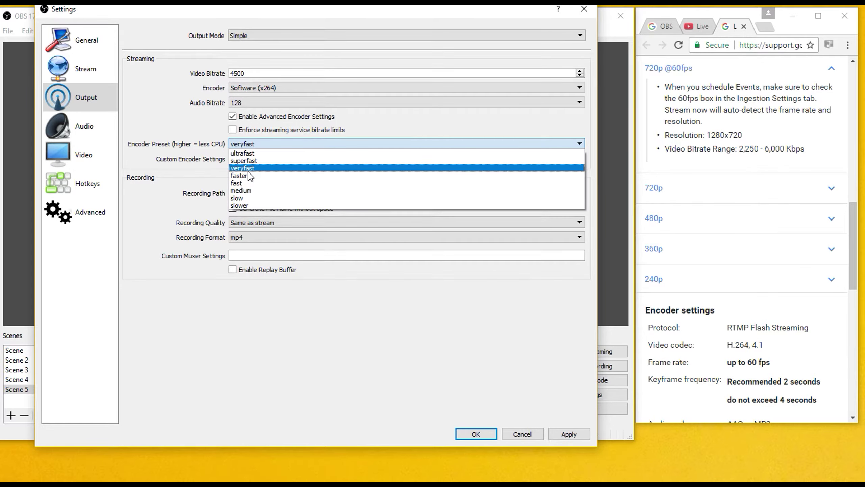
{"action": "left_click", "coordinate": [249, 170]}
{"action": "left_click", "coordinate": [566, 434]}
Review the desktop and microphone device assignments in the audio settings and recheck the output settings.
{"action": "left_click", "coordinate": [84, 126]}
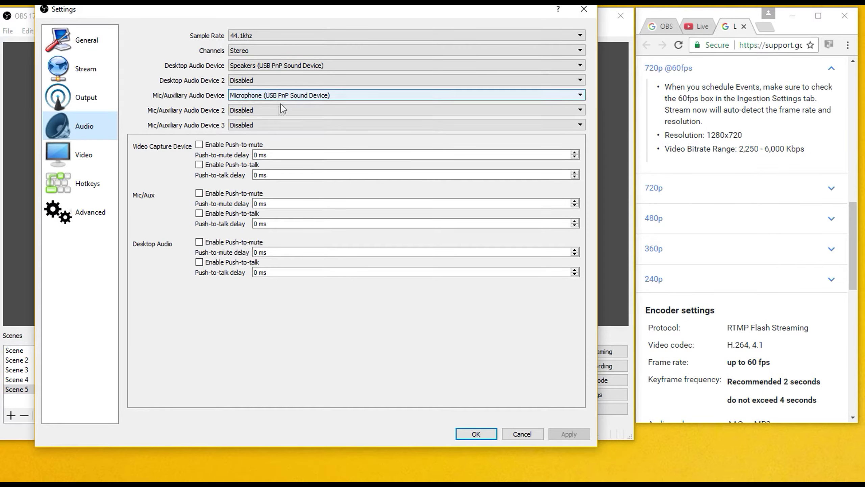
{"action": "left_click", "coordinate": [488, 436]}
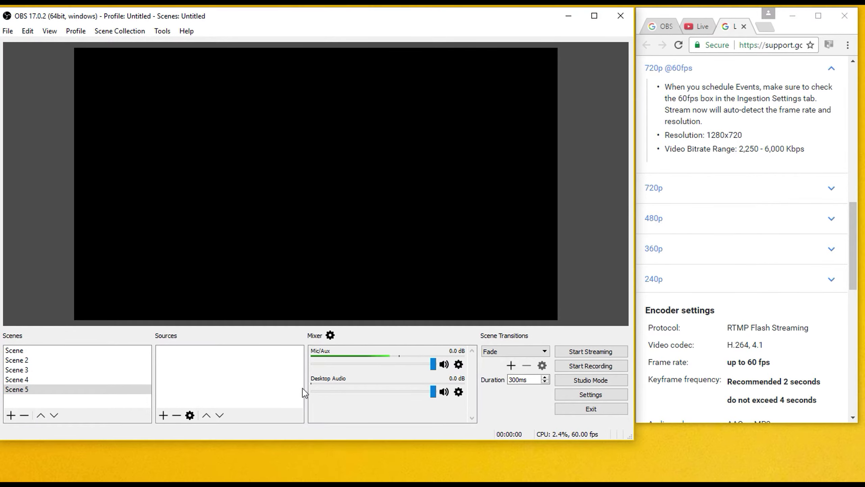
{"action": "left_click", "coordinate": [8, 31]}
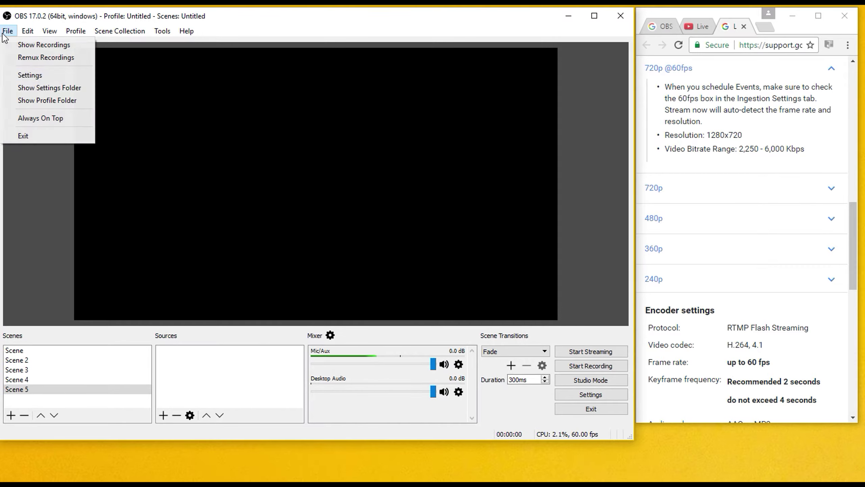
{"action": "left_click", "coordinate": [24, 75]}
{"action": "left_click", "coordinate": [80, 98]}
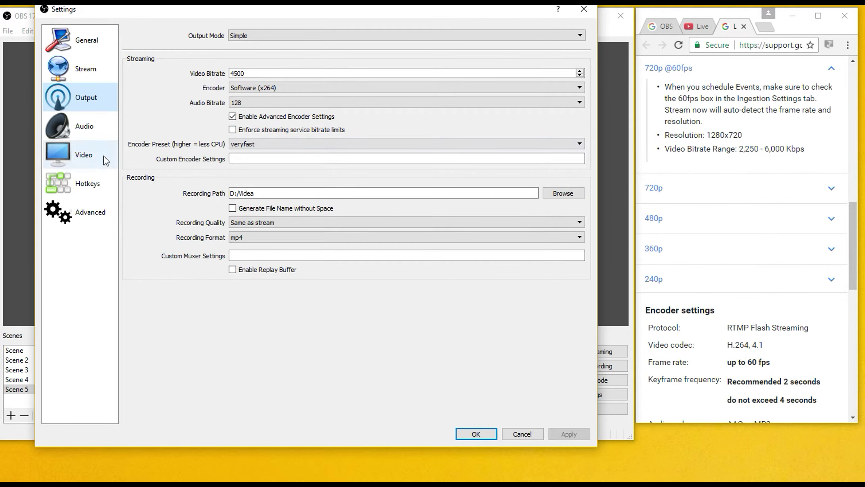
{"action": "left_click", "coordinate": [83, 127]}
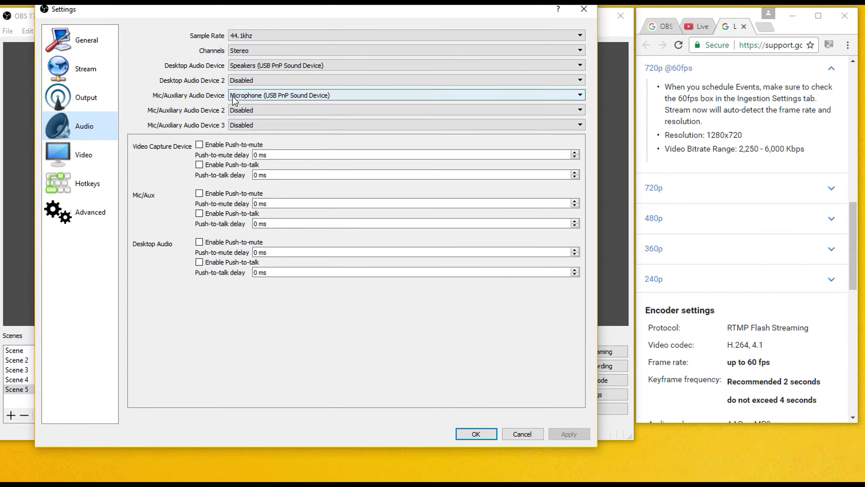
Set the output (scaled) resolution to 1280x720, look over the advanced settings and apply the change.
{"action": "left_click", "coordinate": [77, 154]}
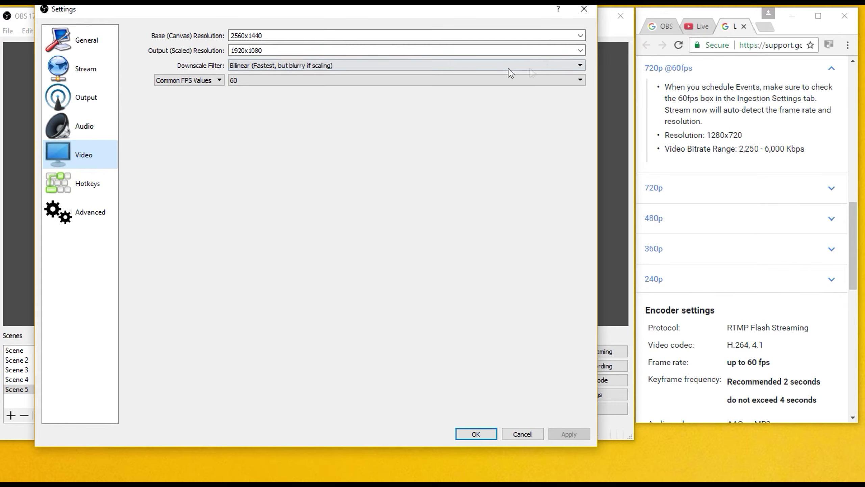
{"action": "left_click", "coordinate": [579, 50]}
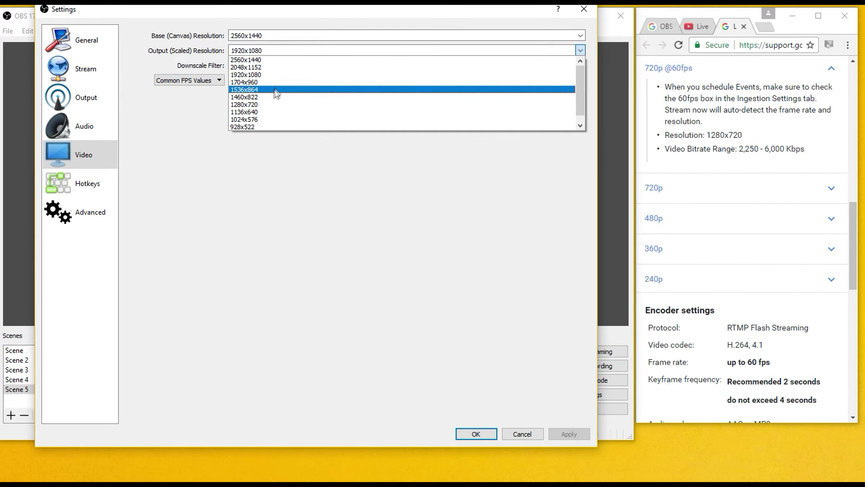
{"action": "left_click", "coordinate": [252, 105]}
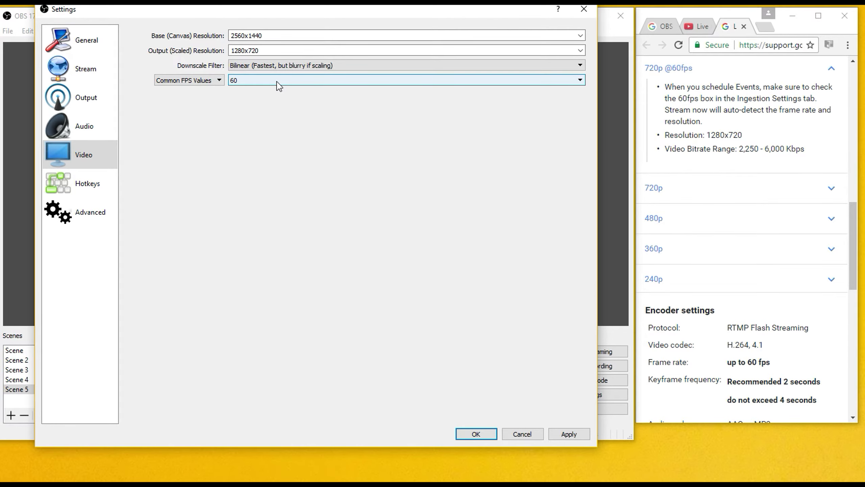
{"action": "left_click", "coordinate": [74, 194]}
{"action": "left_click", "coordinate": [87, 224]}
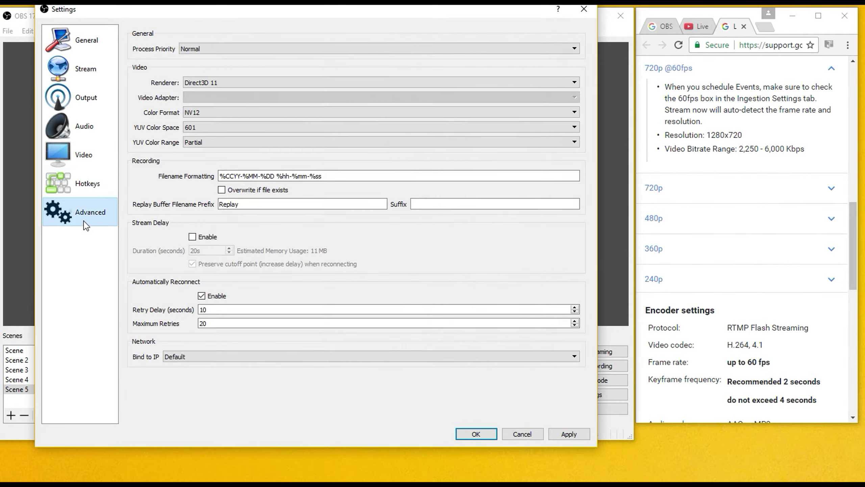
{"action": "left_click", "coordinate": [567, 435]}
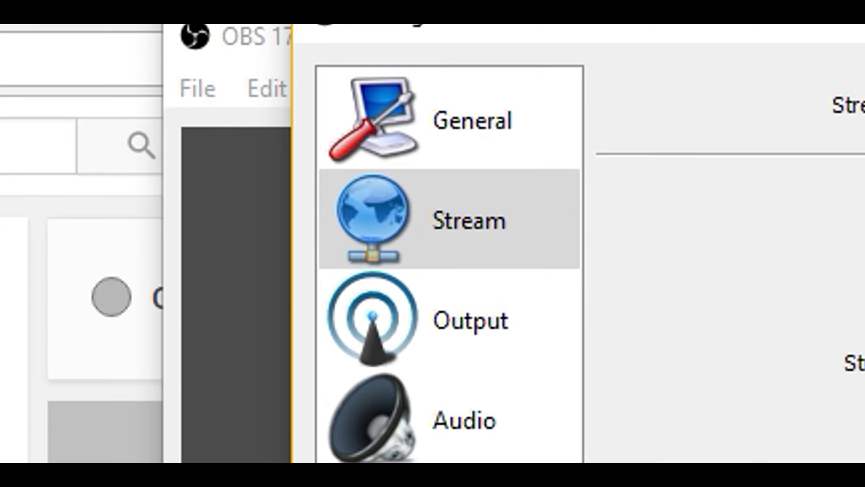
Choose YouTube / YouTube Gaming as the streaming service and accept the settings.
{"action": "left_click", "coordinate": [430, 42]}
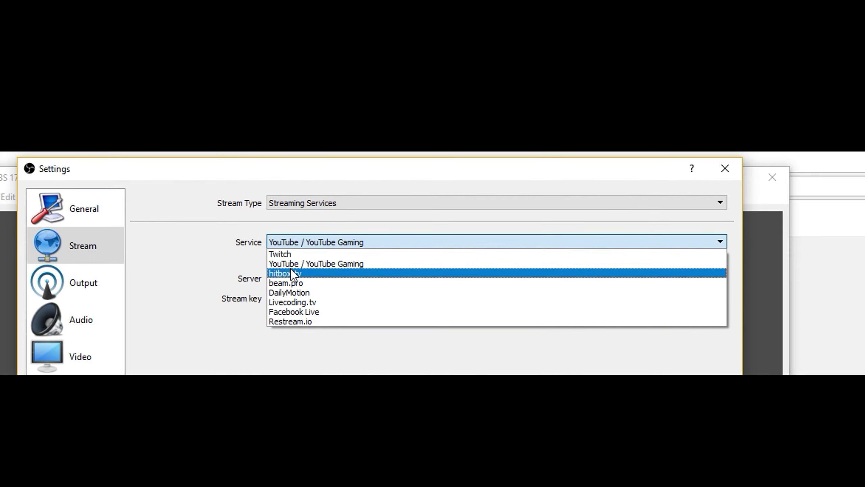
{"action": "left_click", "coordinate": [291, 261]}
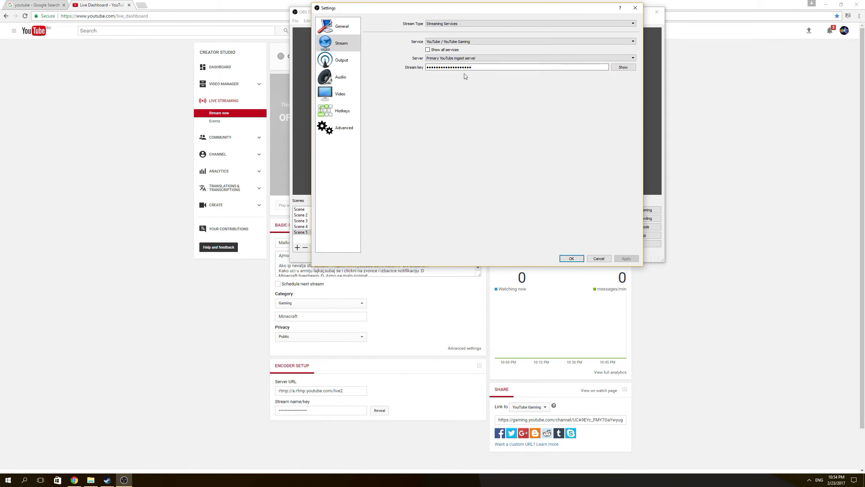
{"action": "left_click", "coordinate": [571, 258]}
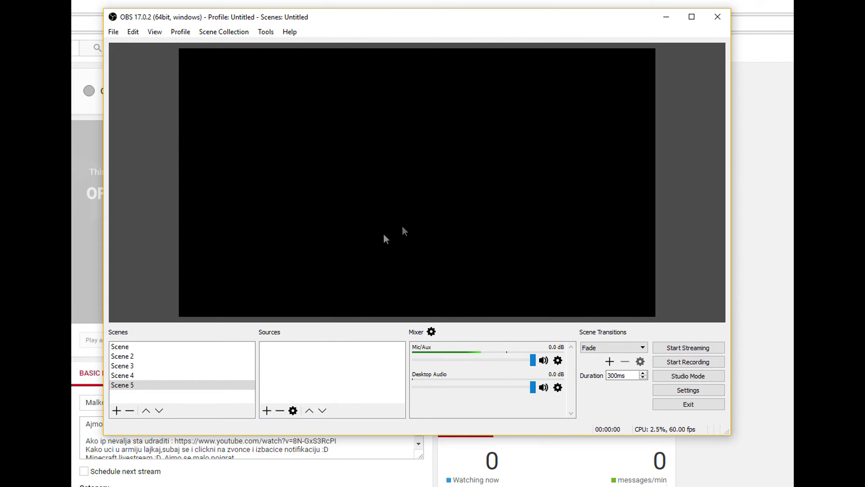
Add a new visible Display Capture source to Scene 5 and accept its properties.
{"action": "left_click", "coordinate": [131, 385]}
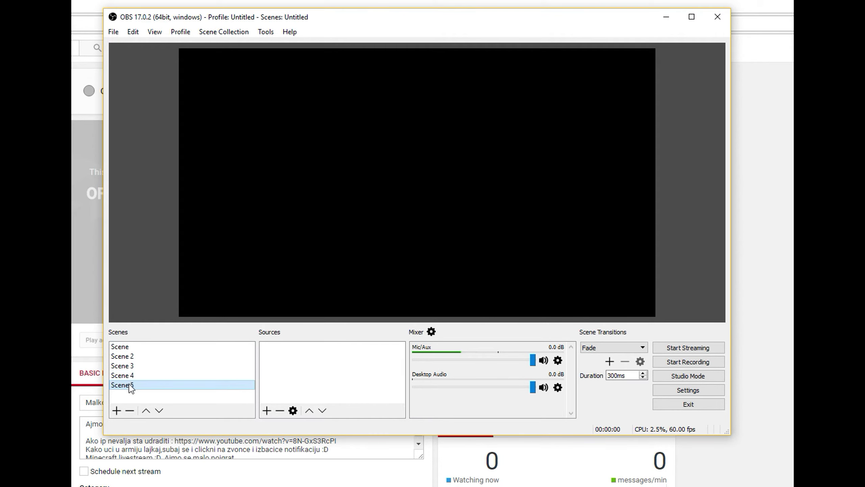
{"action": "left_click", "coordinate": [268, 411]}
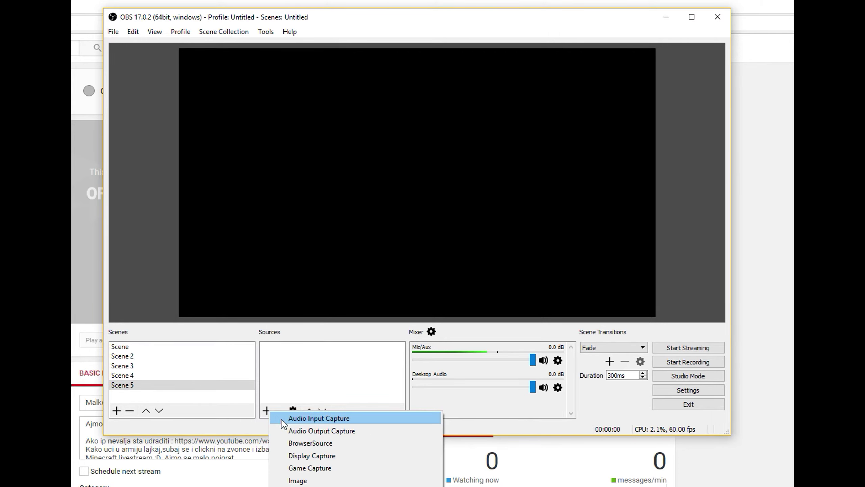
{"action": "left_click", "coordinate": [300, 456]}
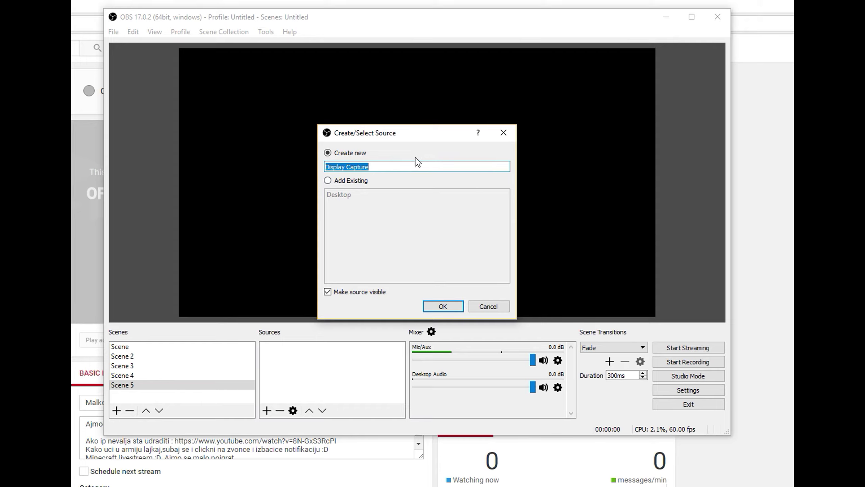
{"action": "left_click", "coordinate": [442, 306]}
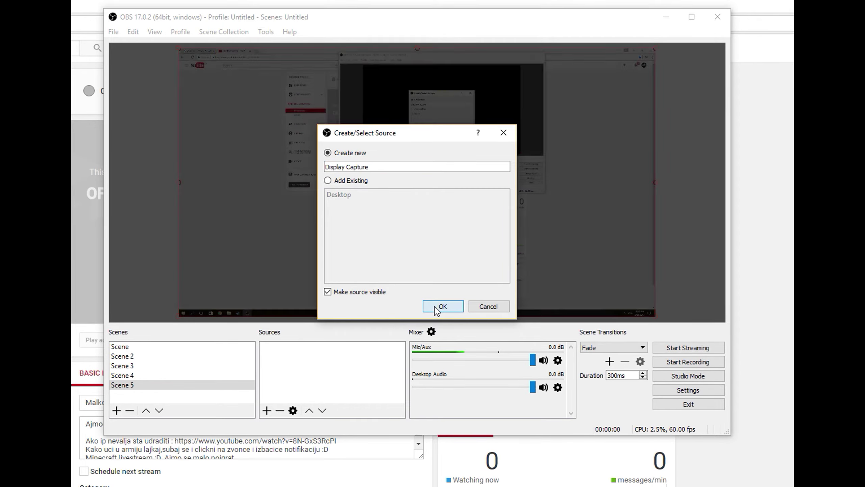
{"action": "left_click", "coordinate": [546, 380]}
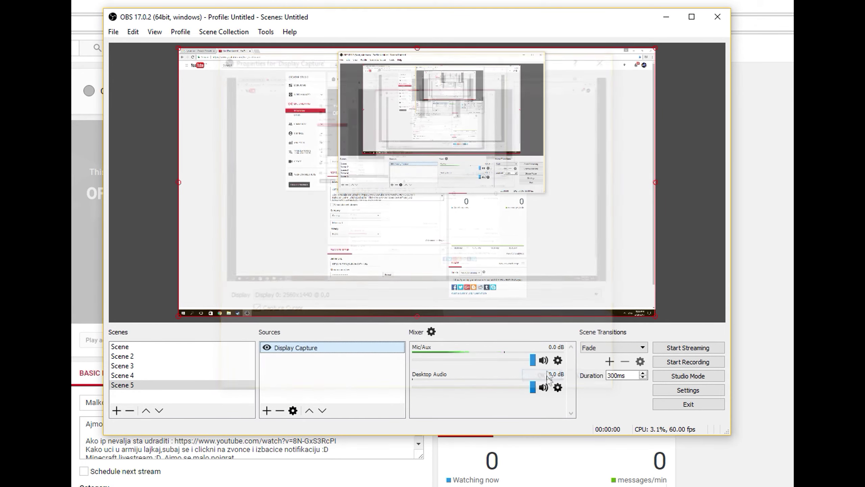
Shrink the Display Capture source in the preview, then enlarge it back to fill the canvas.
{"action": "left_click_drag", "start_coordinate": [657, 319], "coordinate": [274, 148]}
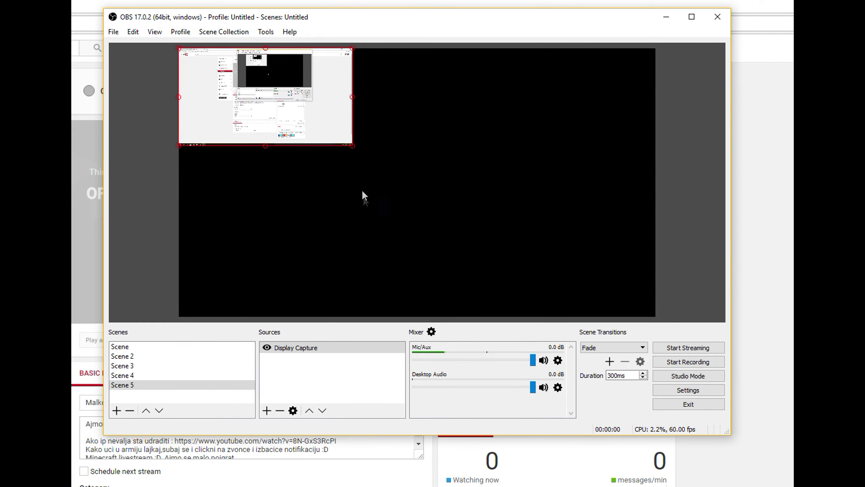
{"action": "mouse_move", "coordinate": [294, 110]}
{"action": "left_mouse_down"}
{"action": "mouse_move", "coordinate": [389, 163]}
{"action": "mouse_move", "coordinate": [300, 112]}
{"action": "left_mouse_up"}
{"action": "left_click_drag", "start_coordinate": [352, 145], "coordinate": [624, 321]}
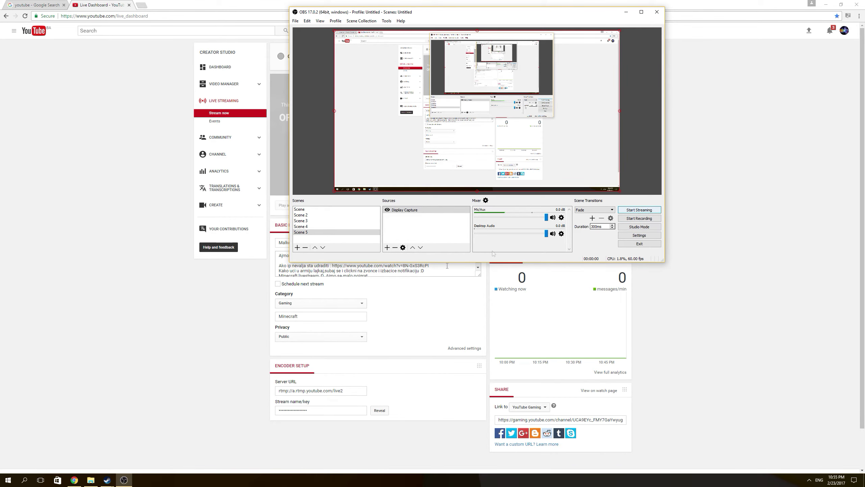
Switch to the YouTube live dashboard and set the stream's privacy to Private.
{"action": "left_click", "coordinate": [323, 336]}
{"action": "left_click", "coordinate": [293, 355]}
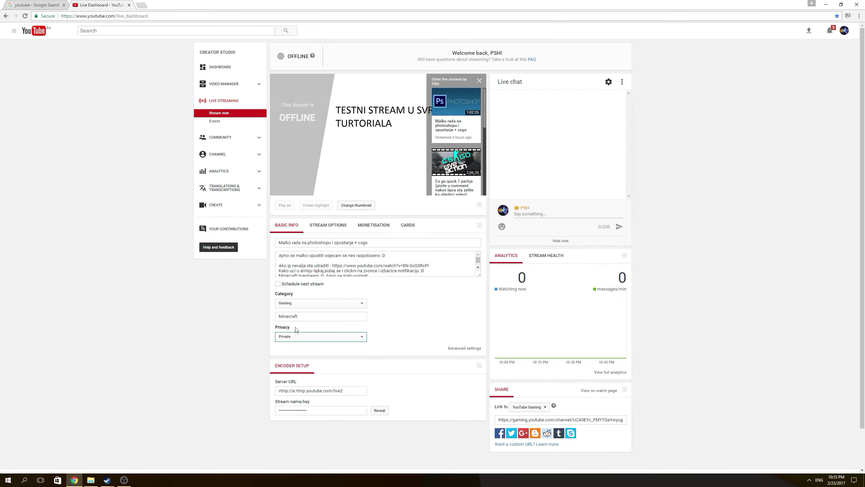
Switch to OBS, start streaming and return to the YouTube live dashboard to check the broadcast.
{"action": "left_click", "coordinate": [124, 480]}
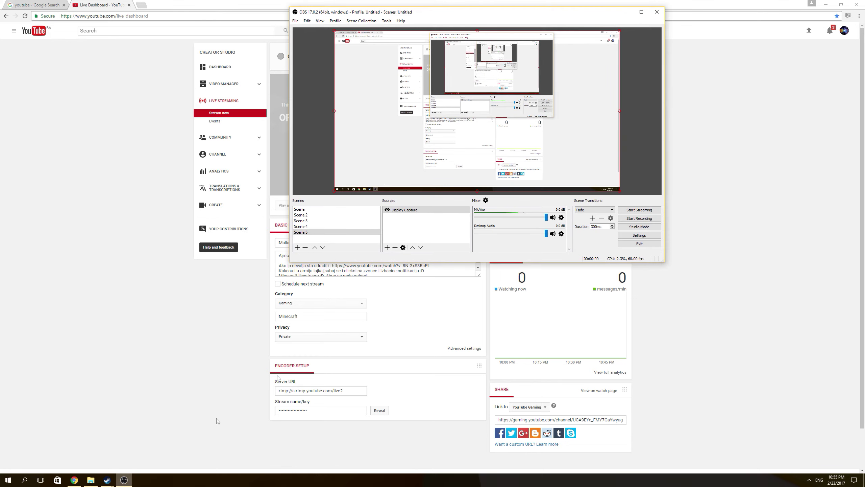
{"action": "left_click", "coordinate": [637, 210]}
{"action": "left_click", "coordinate": [691, 291]}
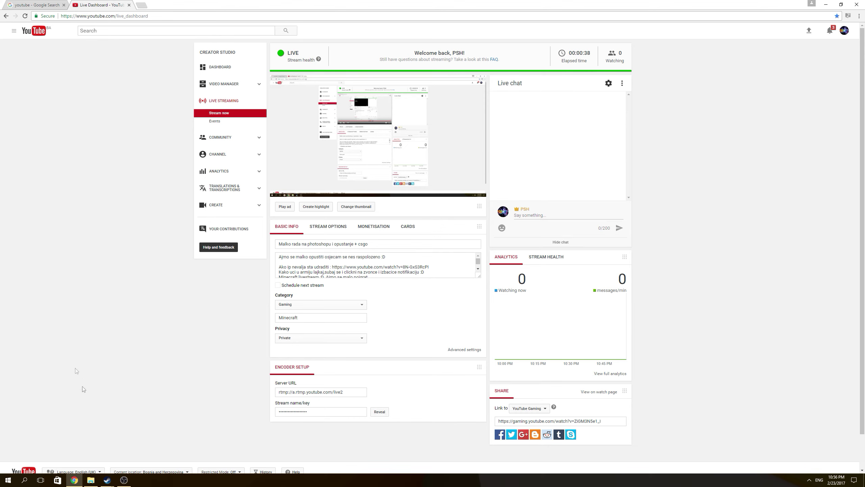
Switch back to OBS and stop the live stream.
{"action": "left_click", "coordinate": [124, 480]}
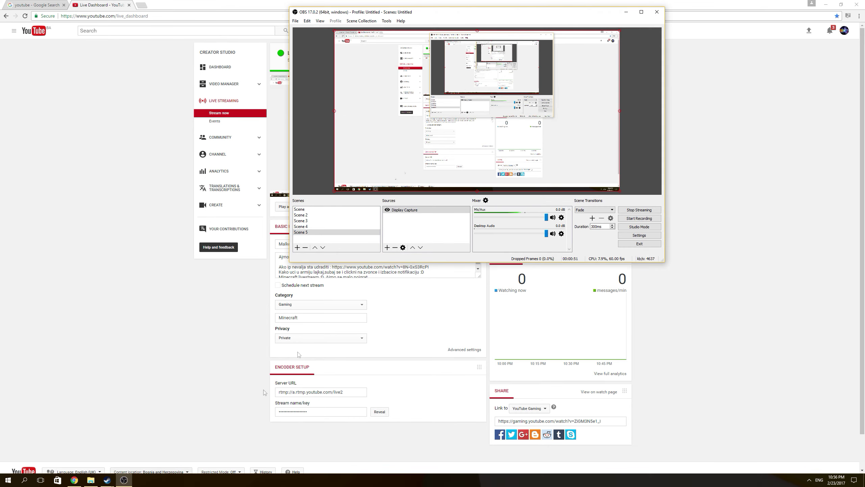
{"action": "left_click", "coordinate": [639, 209]}
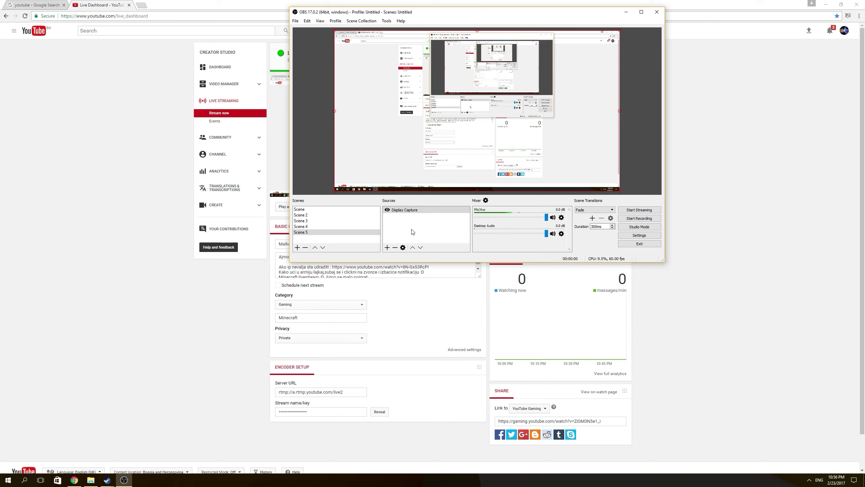